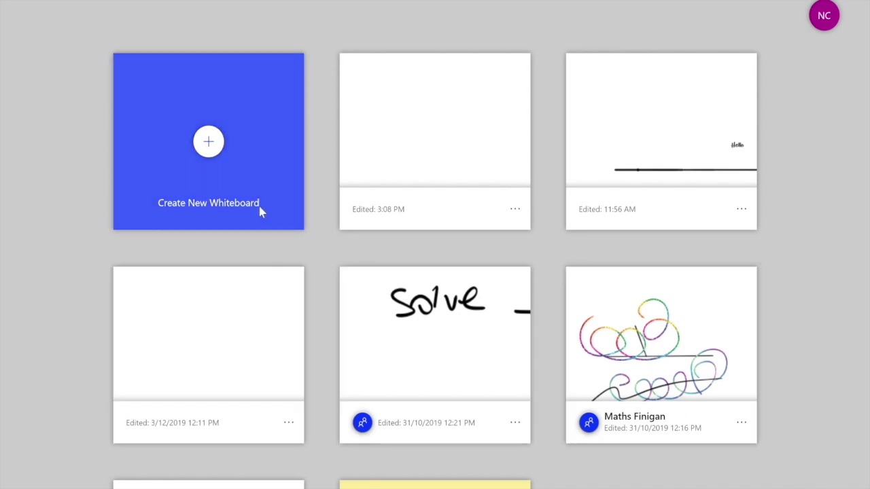
# - Create a new whiteboard and handwrite the contact's first name in the invite search
pyautogui.click(208, 144)
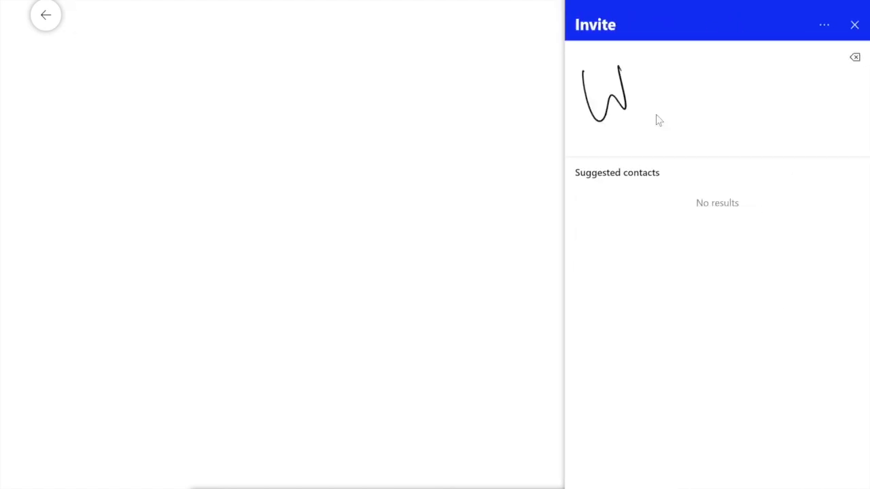
pyautogui.moveTo(653, 95); pyautogui.dragTo(659, 111)
pyautogui.moveTo(667, 96); pyautogui.dragTo(695, 135)
pyautogui.moveTo(707, 111)
pyautogui.mouseDown()
pyautogui.moveTo(709, 130)
pyautogui.moveTo(730, 132)
pyautogui.mouseUp()
pyautogui.moveTo(740, 122); pyautogui.dragTo(771, 133)
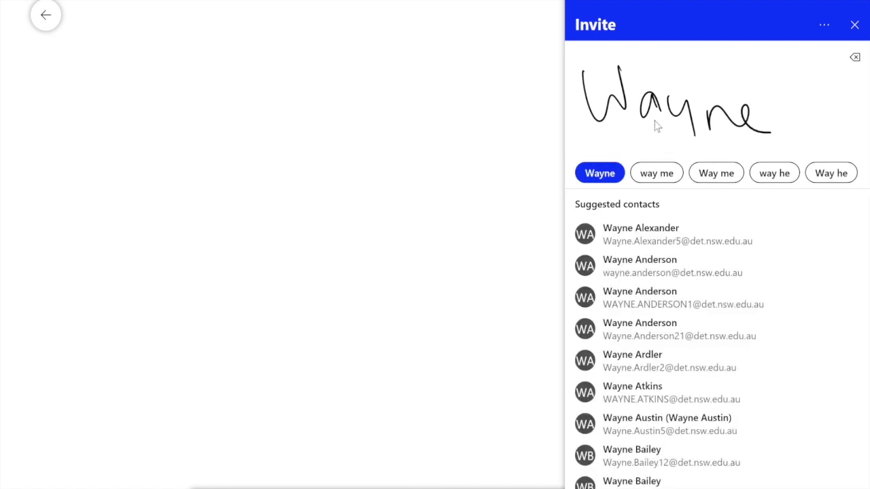
# - Add a full stop and the contact's surname to the handwritten invite search
pyautogui.click(777, 126)
pyautogui.moveTo(797, 114); pyautogui.dragTo(795, 142)
pyautogui.moveTo(795, 106); pyautogui.dragTo(818, 103)
pyautogui.moveTo(795, 125); pyautogui.dragTo(825, 128)
pyautogui.moveTo(824, 121); pyautogui.dragTo(845, 133)
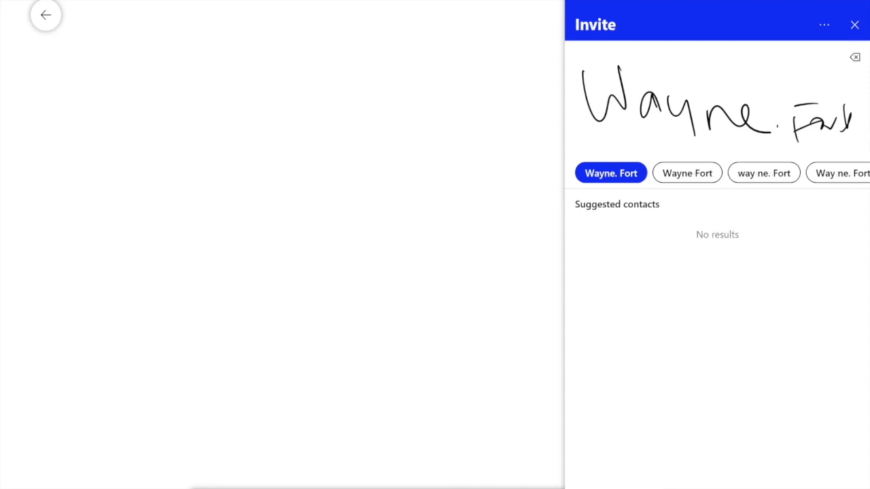
pyautogui.moveTo(853, 110); pyautogui.dragTo(857, 133)
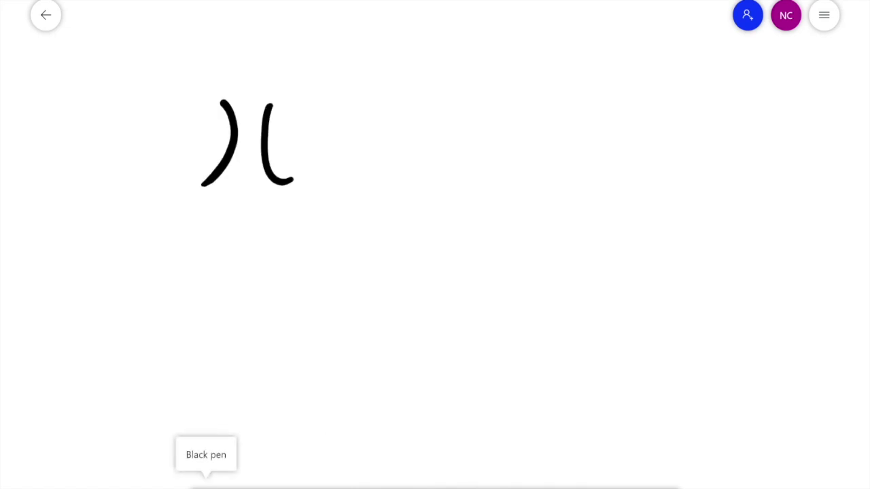
# - Draw a bumpy tree crown around the trunk strokes with the black pen and shade it yellow with the highlighter
pyautogui.moveTo(271, 136)
pyautogui.mouseDown()
pyautogui.moveTo(313, 87)
pyautogui.moveTo(183, 17)
pyautogui.moveTo(206, 141)
pyautogui.mouseUp()
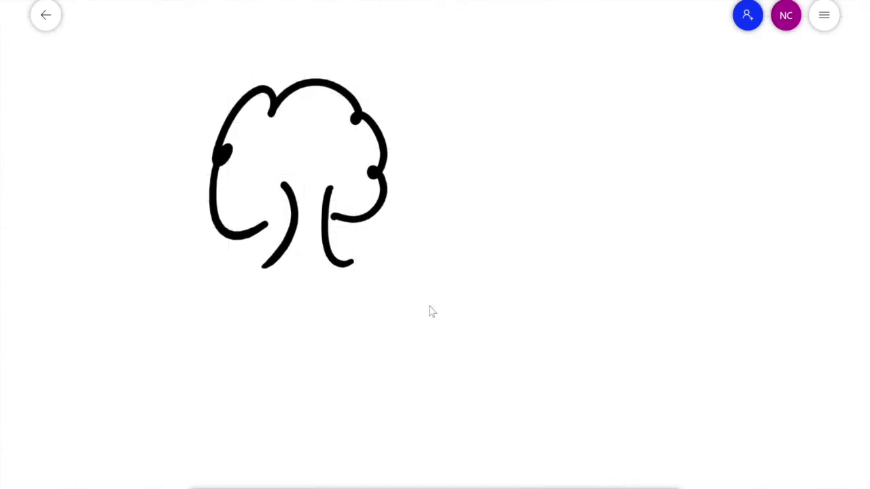
pyautogui.moveTo(255, 122)
pyautogui.mouseDown()
pyautogui.moveTo(238, 159)
pyautogui.moveTo(247, 191)
pyautogui.moveTo(299, 211)
pyautogui.moveTo(367, 195)
pyautogui.mouseUp()
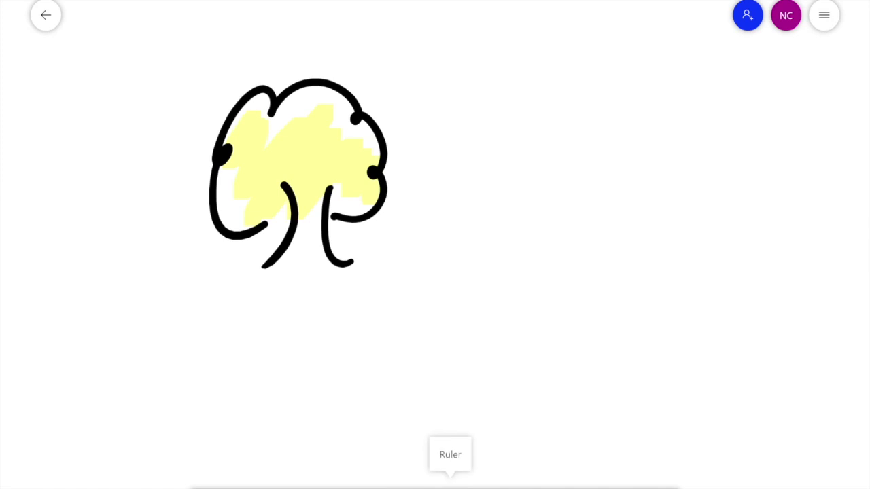
# - Place the ruler at 0° below the tree, draw a black ground line along its upper edge, and remove the ruler
pyautogui.click(449, 487)
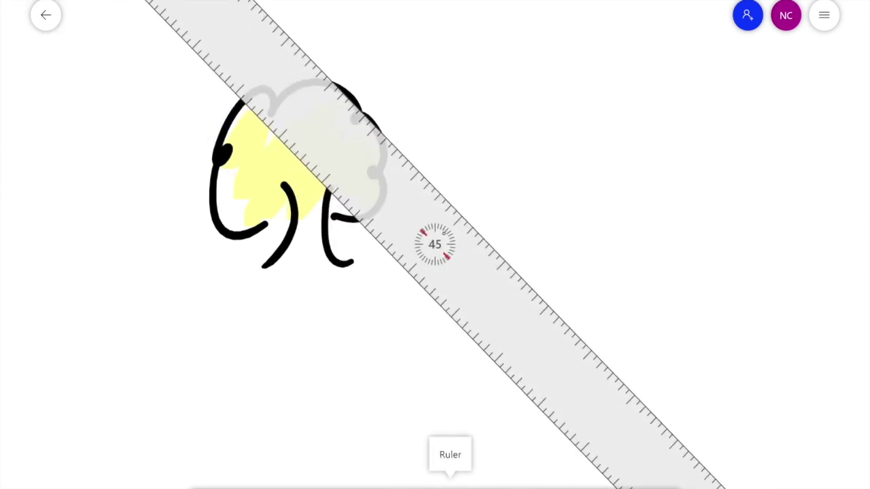
pyautogui.moveTo(434, 245)
pyautogui.mouseDown()
pyautogui.moveTo(385, 236)
pyautogui.moveTo(377, 248)
pyautogui.moveTo(393, 285)
pyautogui.moveTo(398, 362)
pyautogui.mouseUp()
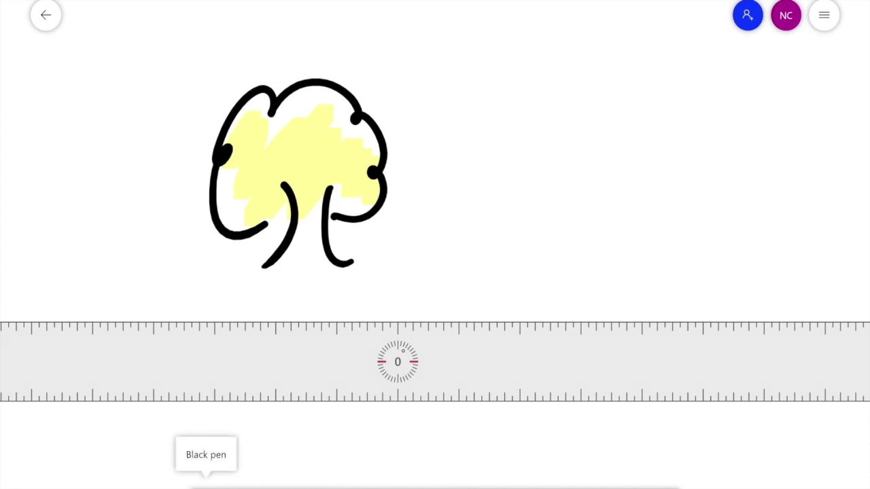
pyautogui.moveTo(2, 320); pyautogui.dragTo(869, 319)
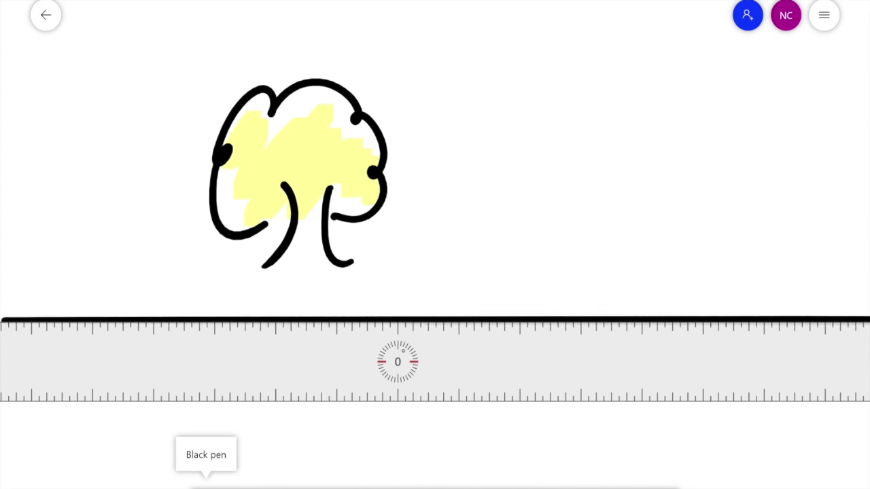
pyautogui.hotkey('ctrl', 'r')
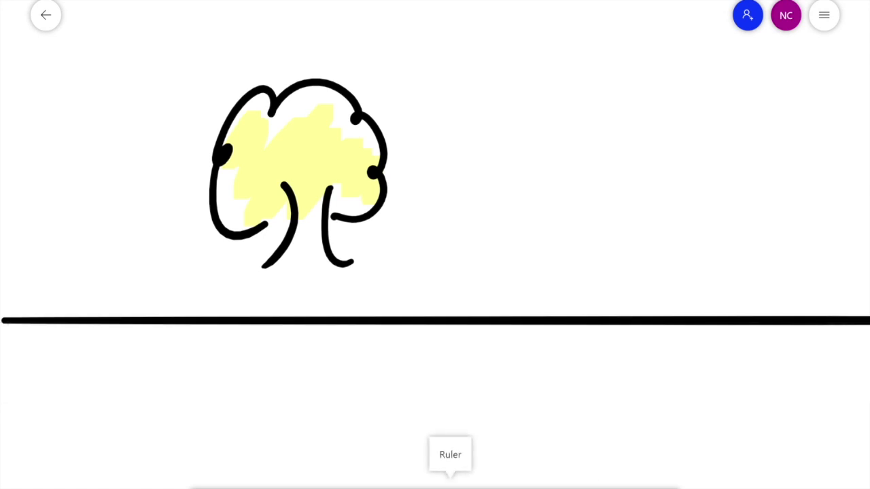
# - Handwrite the word "hello" with the thin blue pen beside the tree, above the ground line
pyautogui.moveTo(403, 237)
pyautogui.mouseDown()
pyautogui.moveTo(435, 278)
pyautogui.moveTo(504, 308)
pyautogui.moveTo(533, 226)
pyautogui.mouseUp()
pyautogui.moveTo(530, 293)
pyautogui.mouseDown()
pyautogui.moveTo(561, 273)
pyautogui.moveTo(548, 274)
pyautogui.mouseUp()
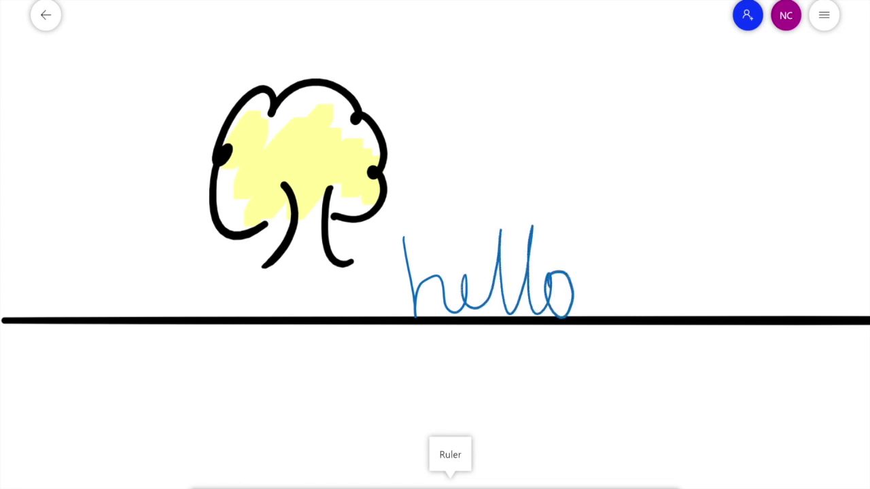
# - Insert a text box over the handwritten word with the text "whiteboard"
pyautogui.click(511, 487)
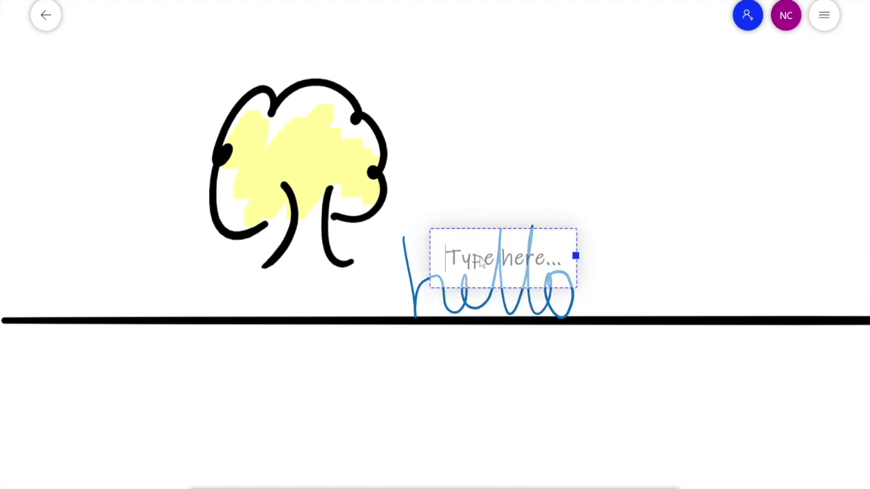
pyautogui.write('whit')
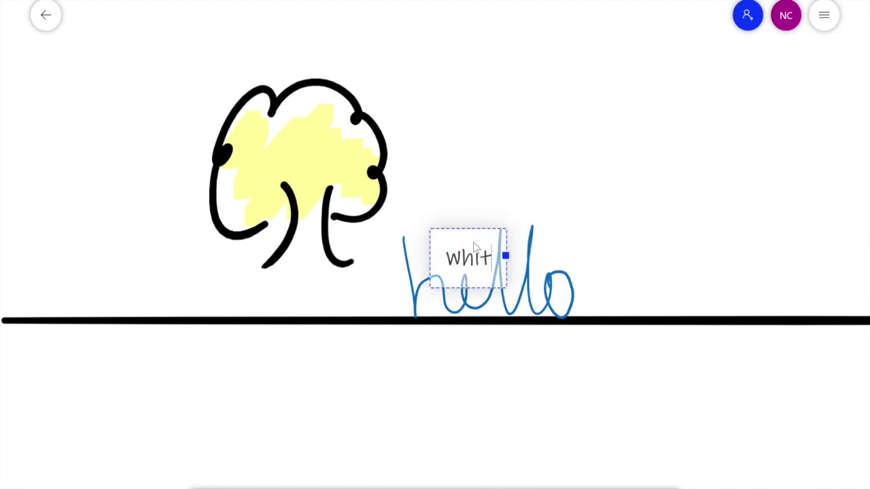
pyautogui.write('ev')
pyautogui.press('BackSpace')
pyautogui.write('board')
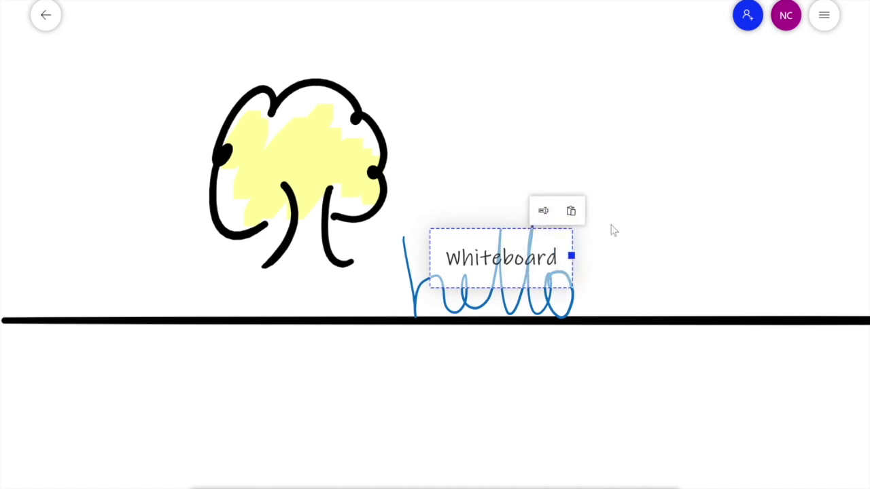
# - Move the "whiteboard" text off the handwriting to the empty area up and to the right of "hello"
pyautogui.moveTo(574, 224); pyautogui.dragTo(572, 126)
pyautogui.moveTo(567, 346); pyautogui.dragTo(539, 428)
pyautogui.click(463, 264)
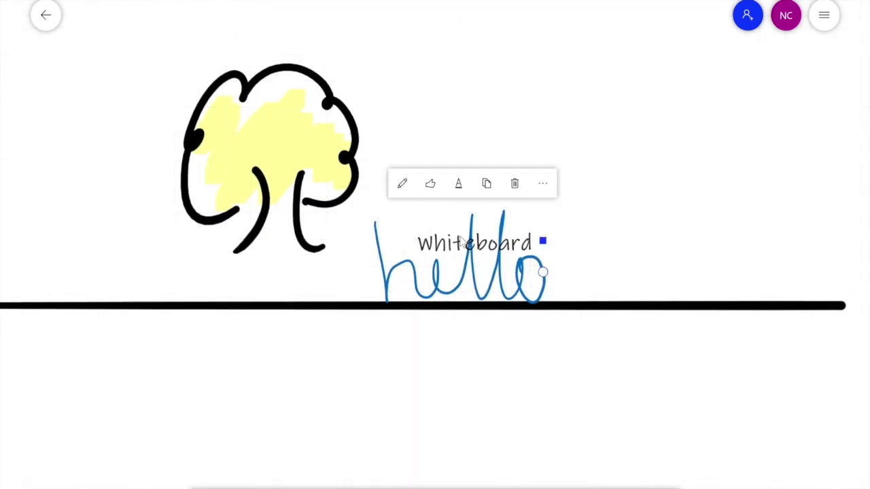
pyautogui.click(418, 275)
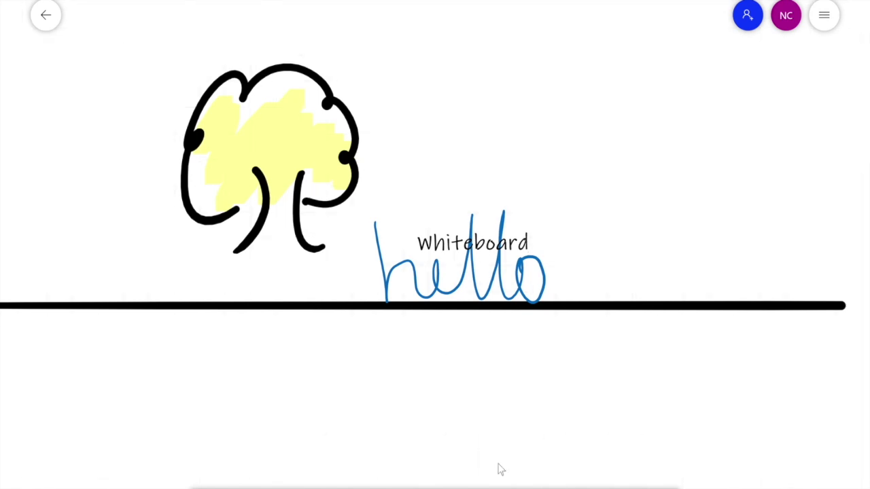
pyautogui.moveTo(502, 245); pyautogui.dragTo(640, 194)
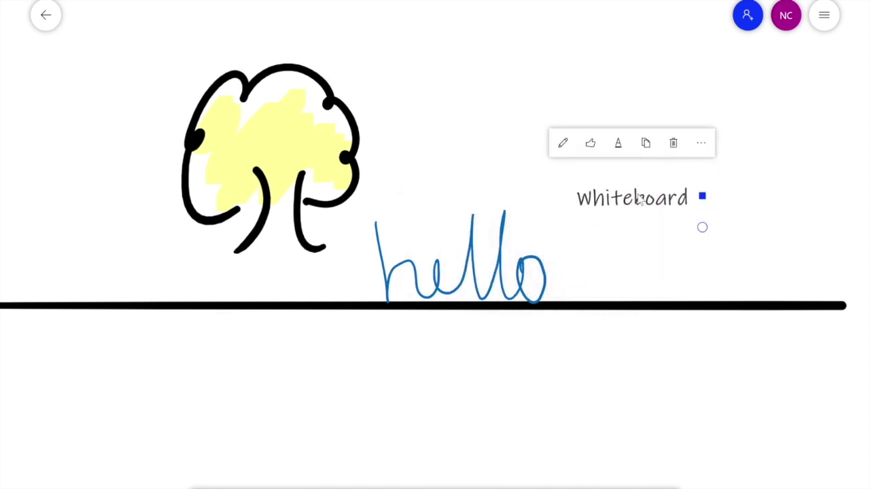
pyautogui.click(563, 102)
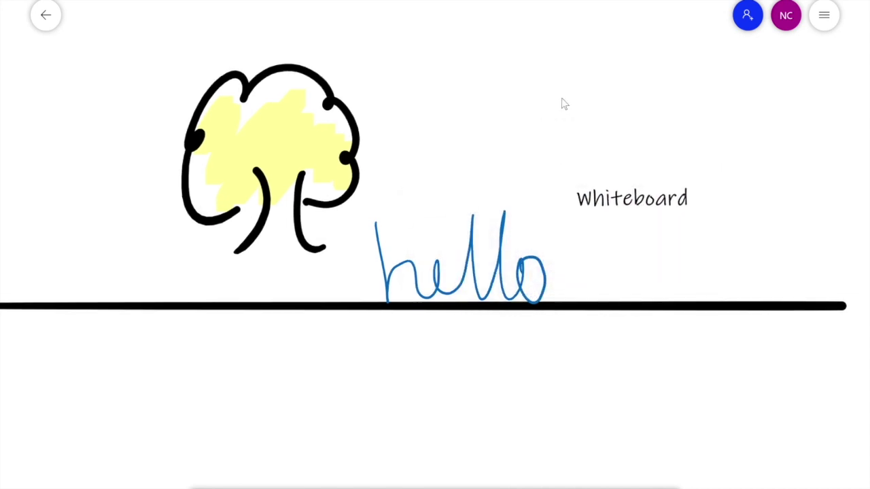
# - Add a yellow sticky note below the ground line with the text "Note"
pyautogui.click(540, 479)
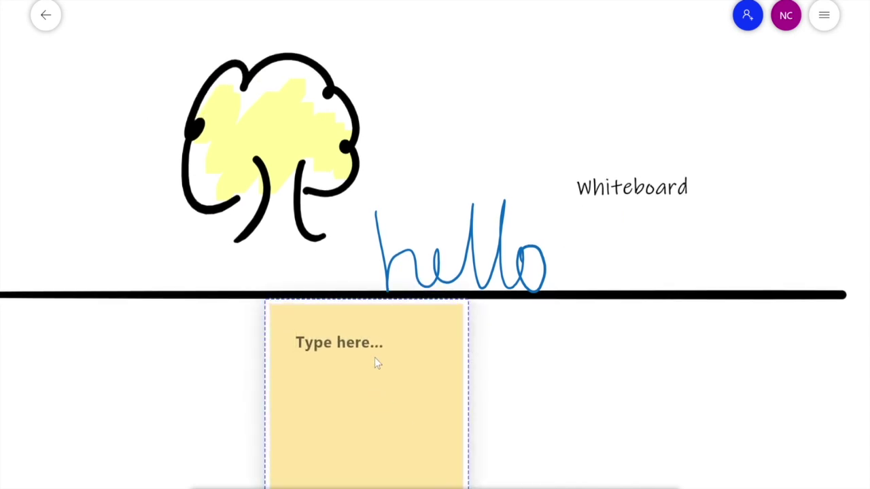
pyautogui.write('Note')
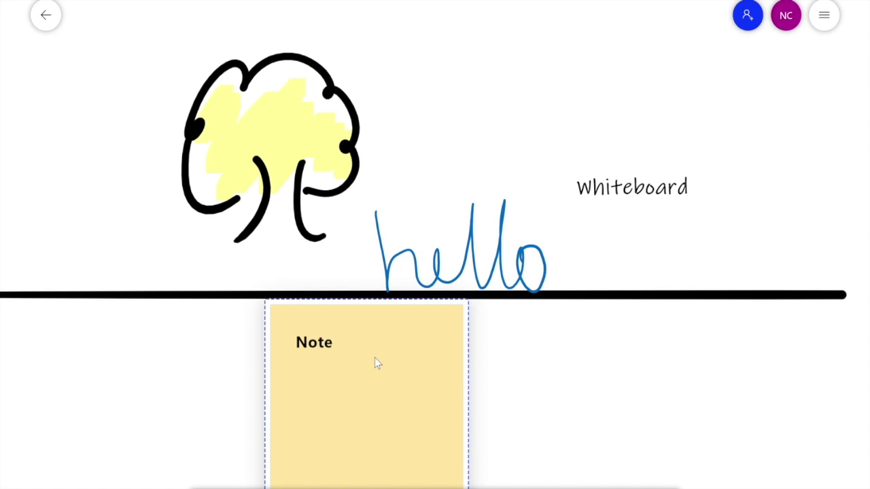
pyautogui.click(759, 414)
# - Check the available insert options, and reopen the board from the list of saved whiteboards
pyautogui.click(579, 482)
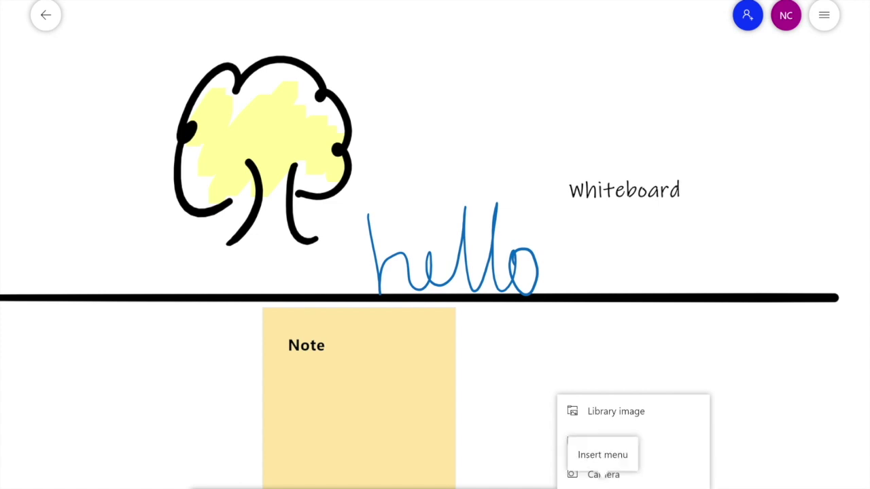
pyautogui.click(792, 454)
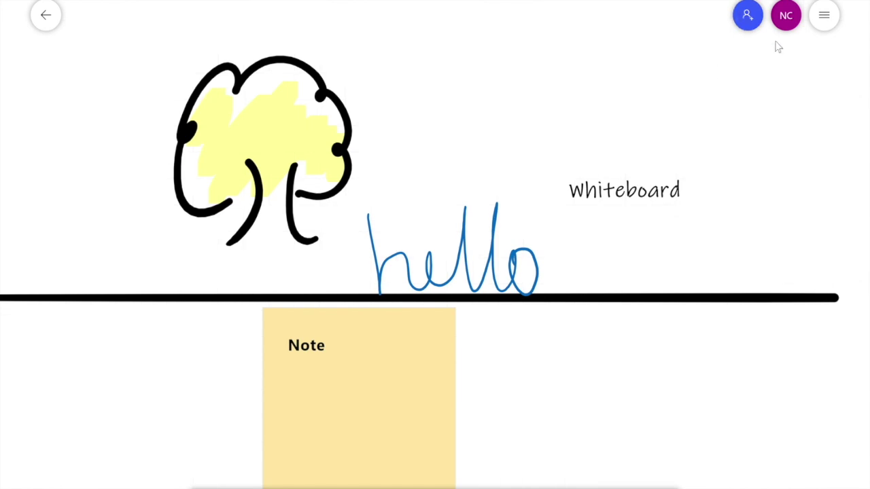
pyautogui.click(45, 17)
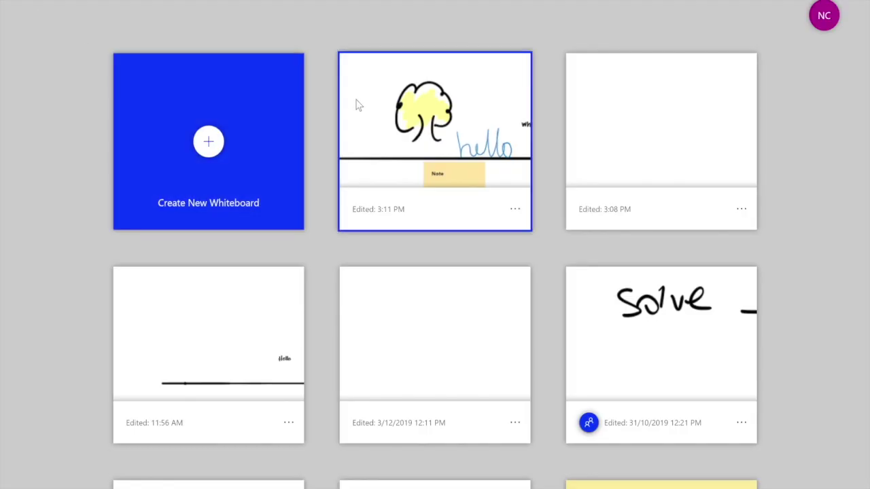
pyautogui.click(358, 104)
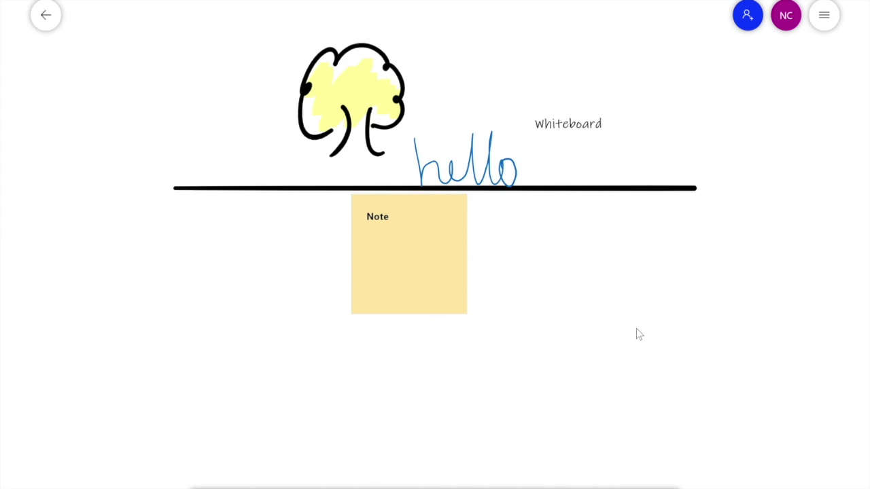
# - Examine the whole drawing and the empty canvas around it at different zoom levels
pyautogui.scroll(-2, 636, 328)
pyautogui.scroll(1, 636, 328)
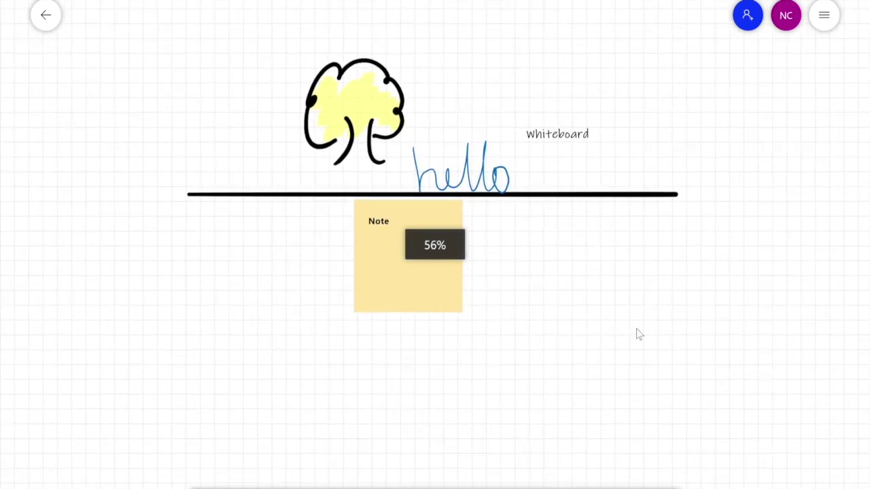
pyautogui.hscroll(2, 636, 334)
pyautogui.scroll(-1, 636, 334)
pyautogui.hscroll(2, 636, 334)
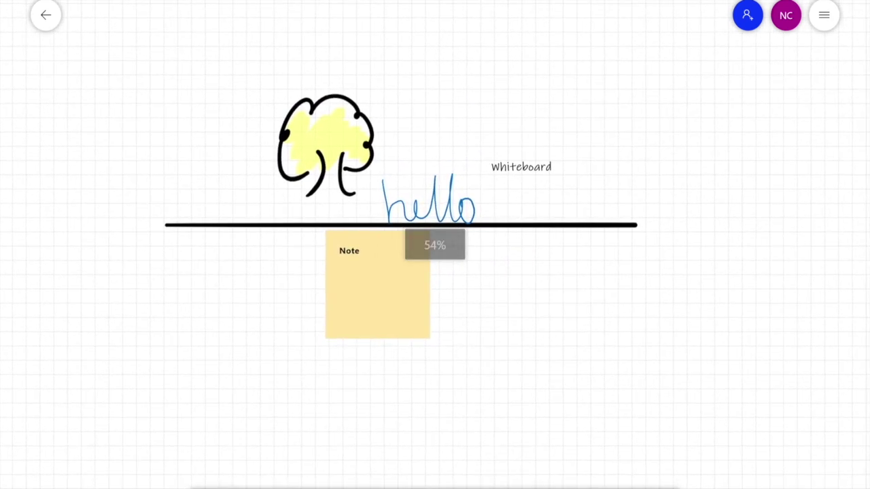
pyautogui.scroll(1, 636, 334)
pyautogui.scroll(-1, 634, 334)
pyautogui.hscroll(2, 635, 333)
pyautogui.scroll(1, 635, 334)
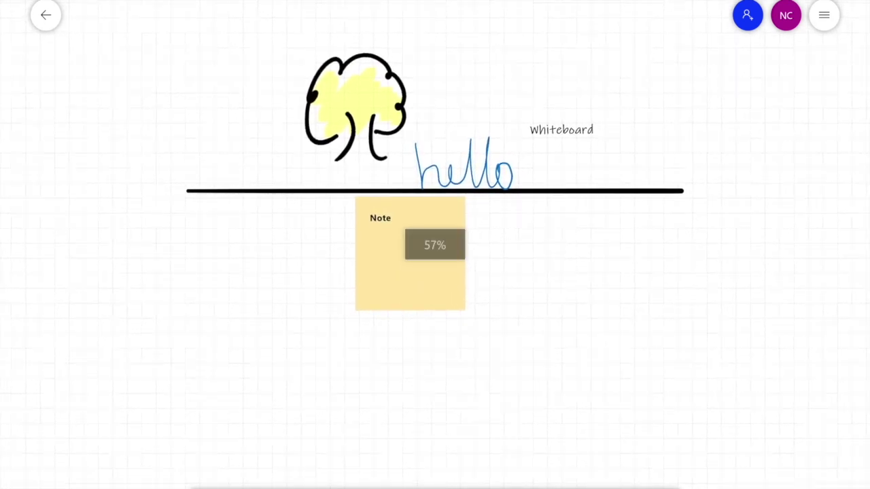
pyautogui.scroll(8, 635, 334)
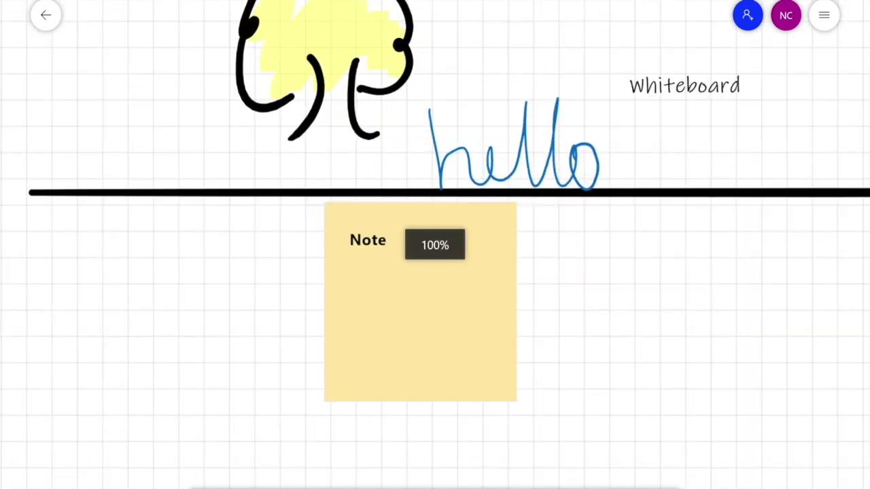
pyautogui.scroll(-6, 636, 334)
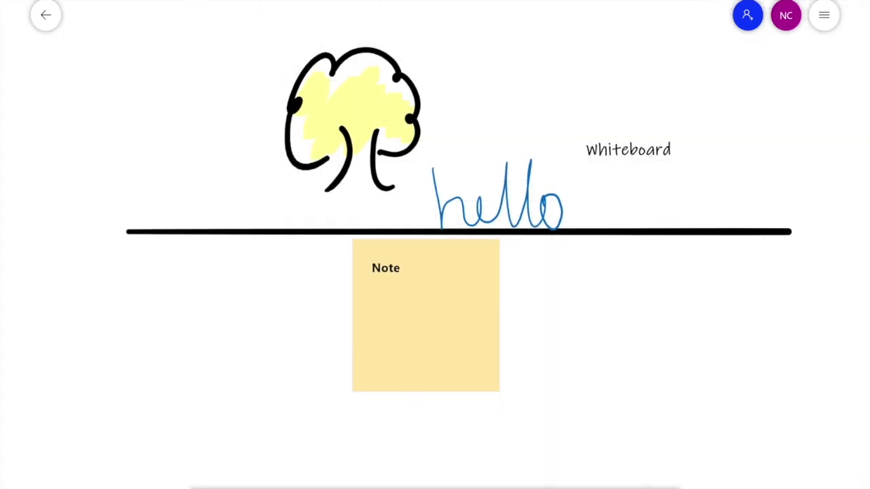
pyautogui.hscroll(10, 634, 334)
pyautogui.scroll(-5, 634, 333)
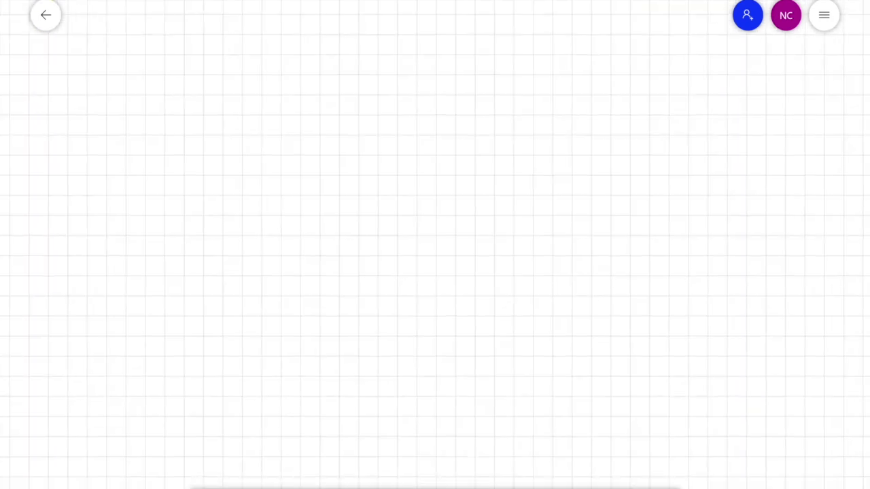
pyautogui.hscroll(-10, 635, 334)
pyautogui.scroll(5, 635, 334)
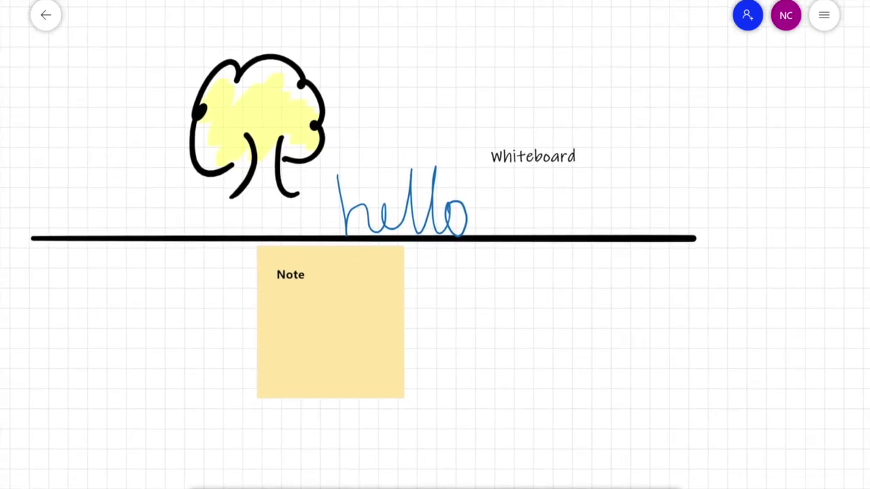
pyautogui.scroll(-2, 636, 334)
pyautogui.hscroll(-1, 636, 334)
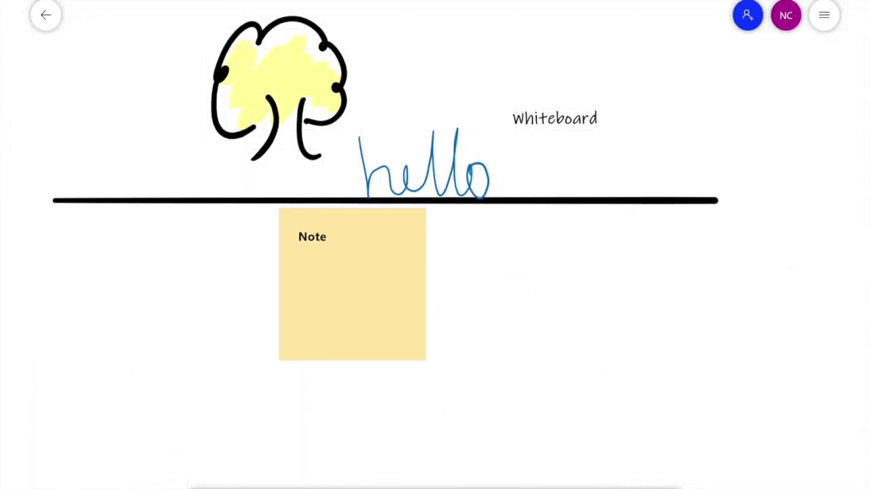